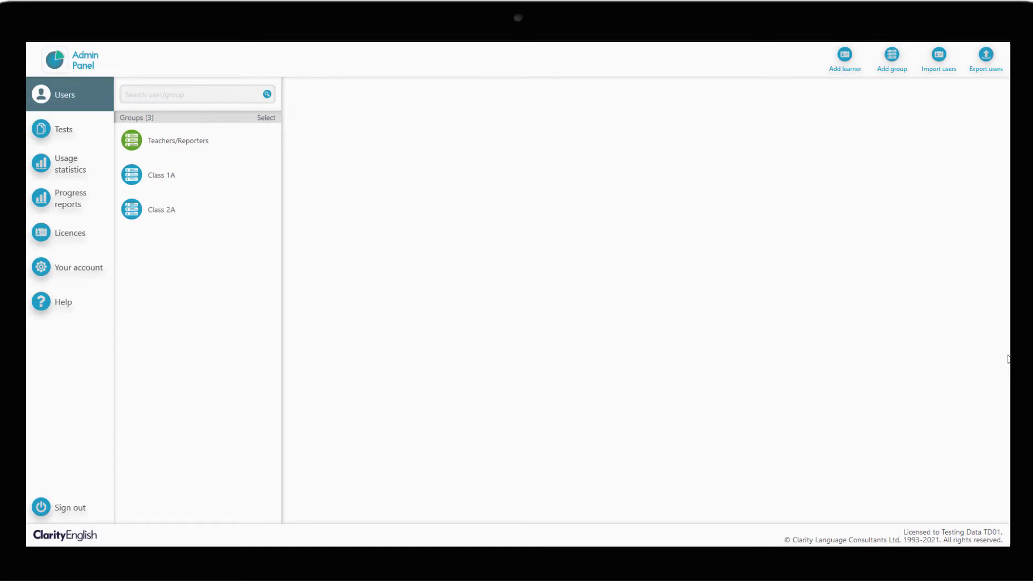
- Open the Teachers/Reporters group to list its five teachers and one reporter
{"action": "left_click", "coordinate": [227, 141]}
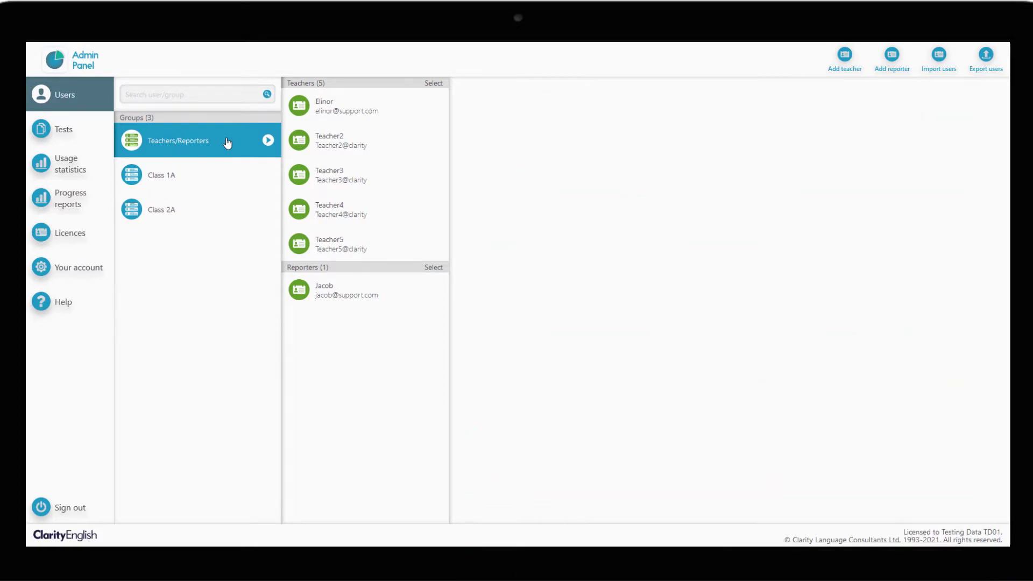
- Add a new teacher, entering the teacher's name, e-mail address and password
{"action": "left_click", "coordinate": [835, 75]}
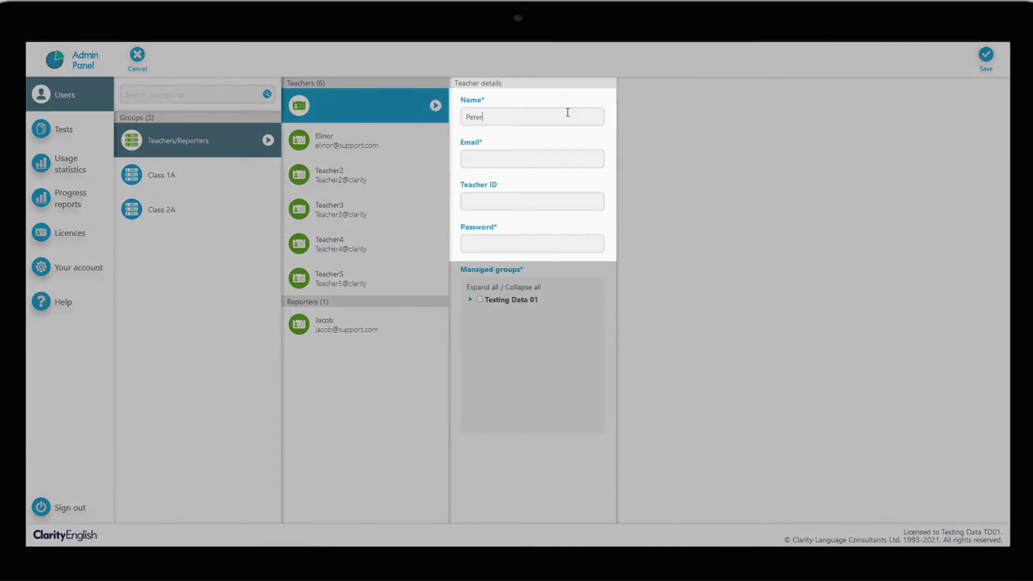
{"action": "key", "text": "Tab"}
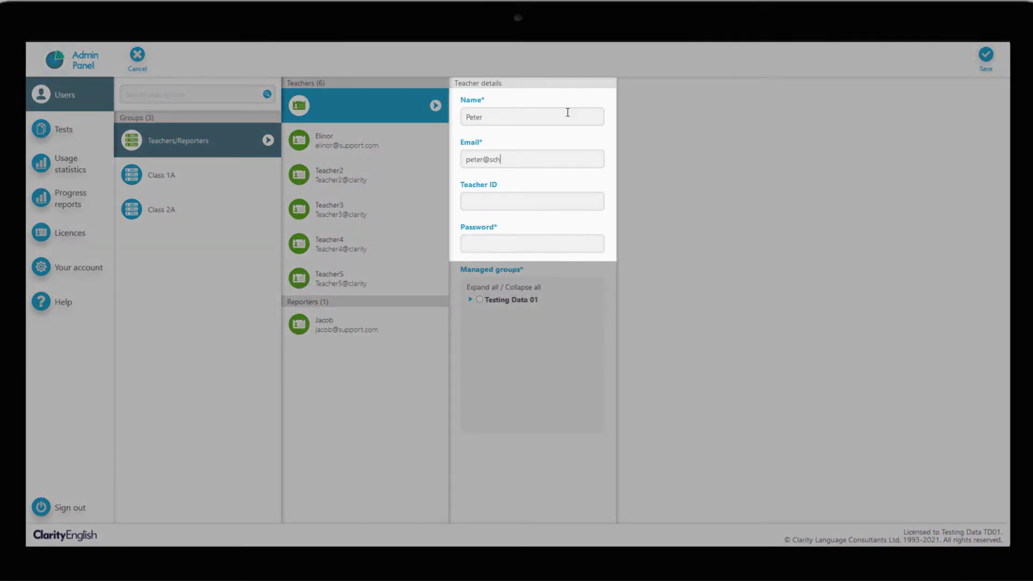
{"action": "key", "text": "Tab"}
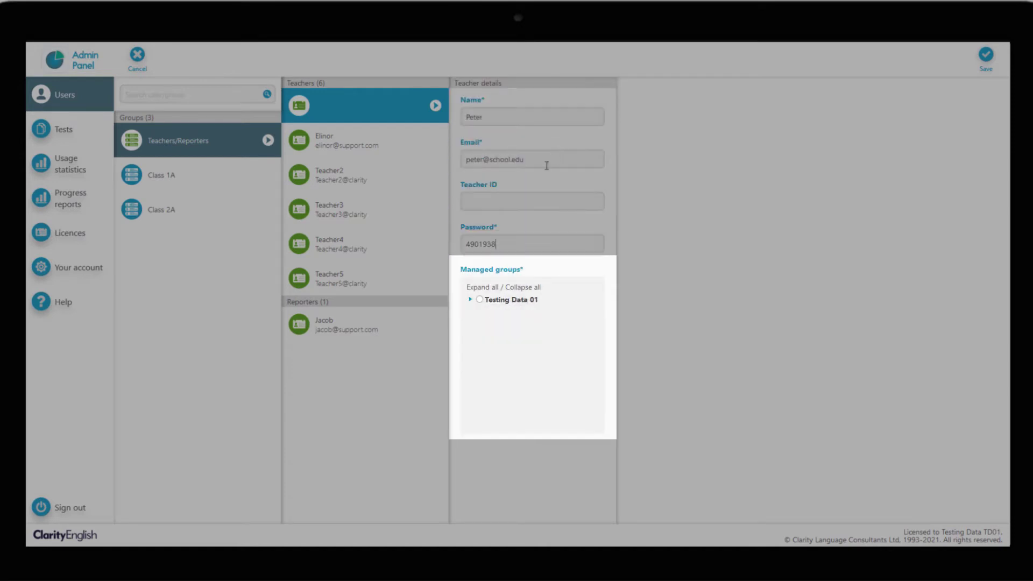
- Let the new teacher manage all Testing Data 01 classes and save the account
{"action": "left_click", "coordinate": [470, 300]}
{"action": "left_click", "coordinate": [478, 302]}
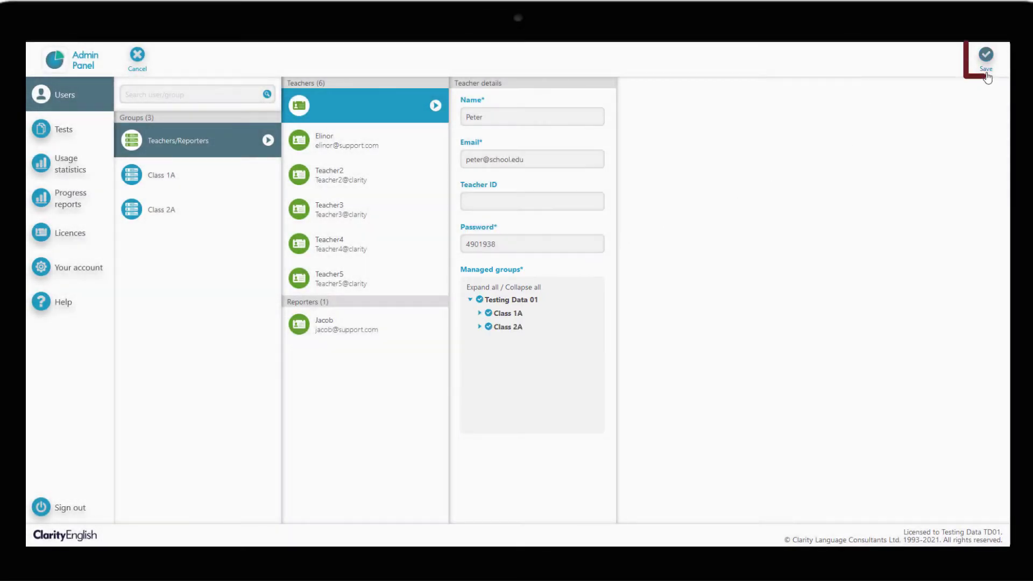
{"action": "left_click", "coordinate": [985, 58]}
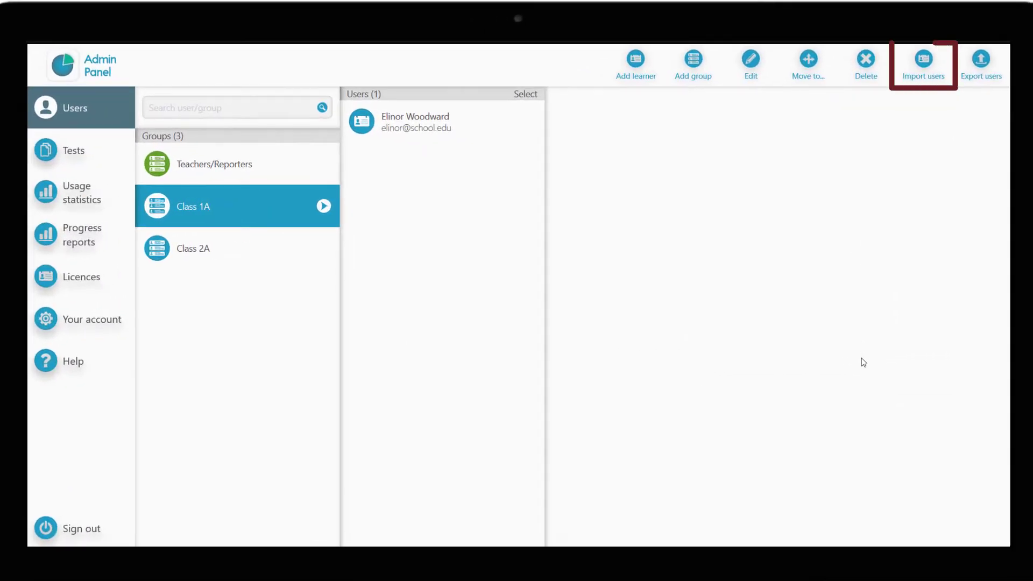
- Download the import template from the Import users dialog and open import_template.csv in Excel
{"action": "left_click", "coordinate": [924, 62]}
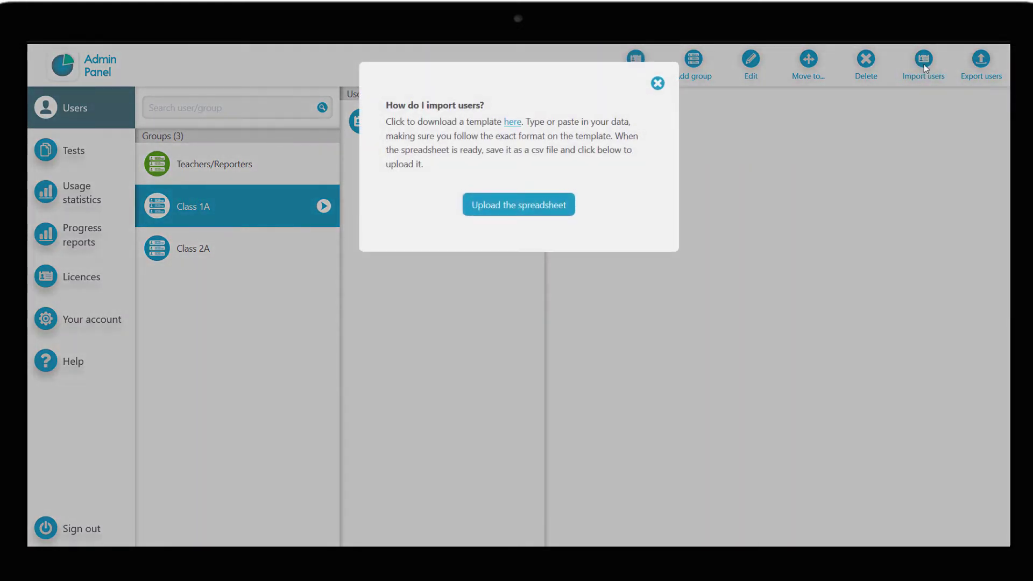
{"action": "left_click", "coordinate": [511, 123]}
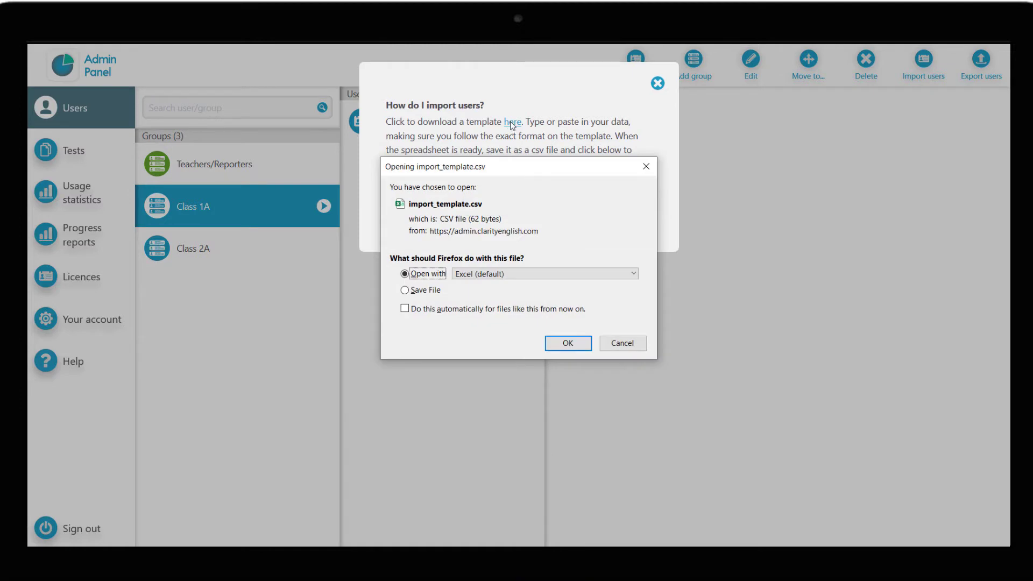
{"action": "left_click", "coordinate": [566, 344]}
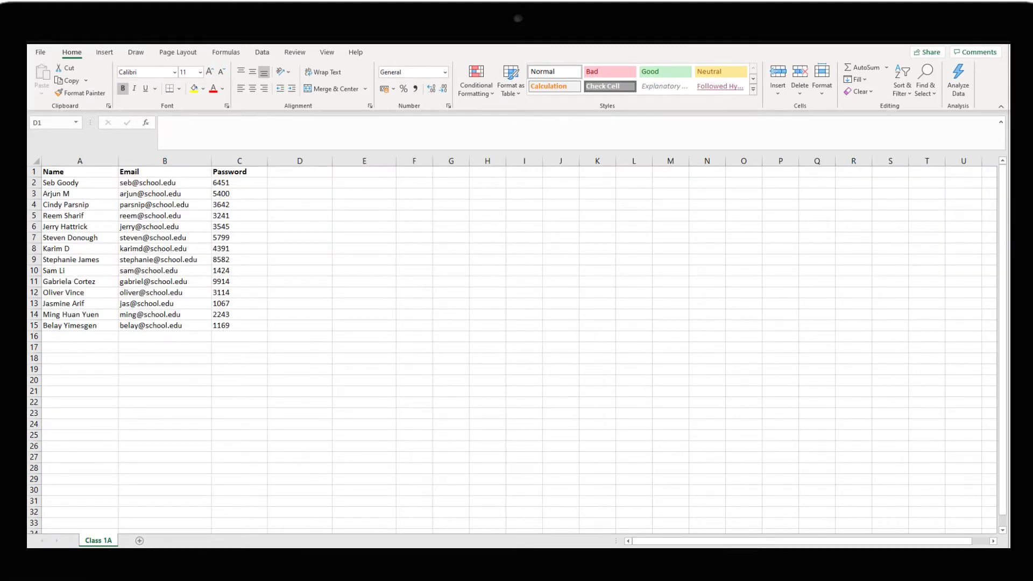
- Add the column headings Group in D1 and User Type in E1
{"action": "left_click", "coordinate": [291, 173]}
{"action": "type", "text": "Group"}
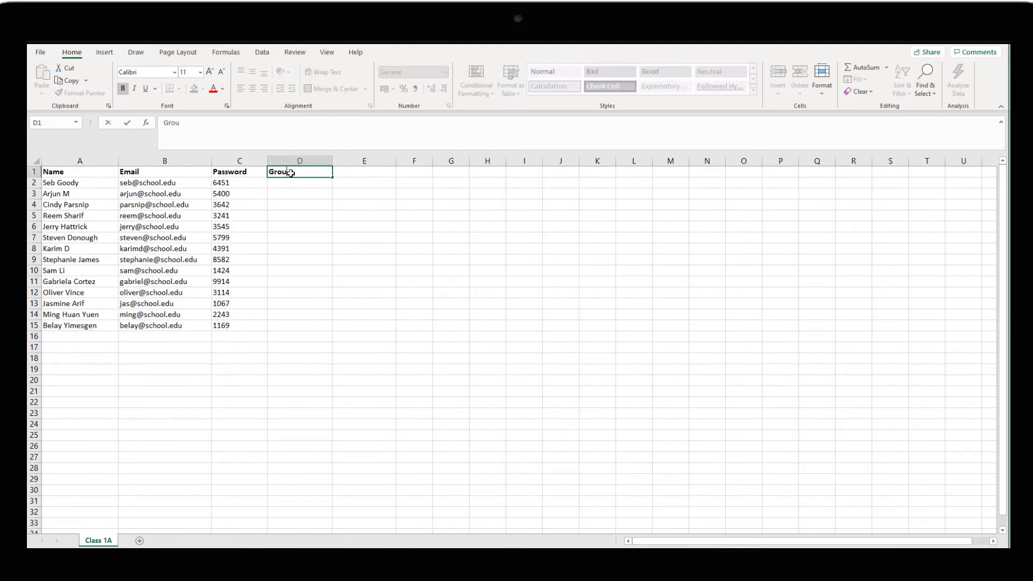
{"action": "key", "text": "Tab"}
{"action": "type", "text": "User Type"}
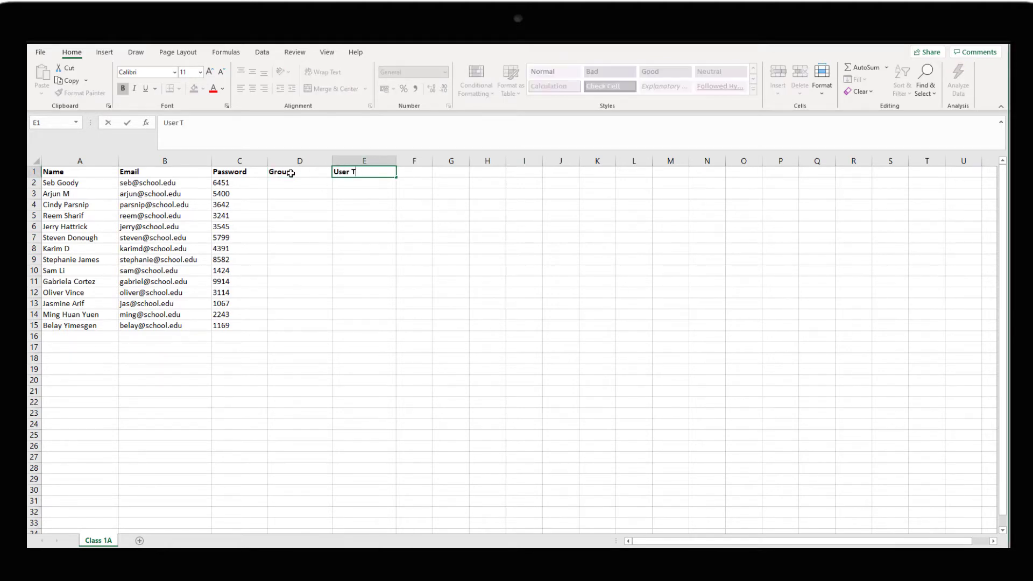
{"action": "key", "text": "Return"}
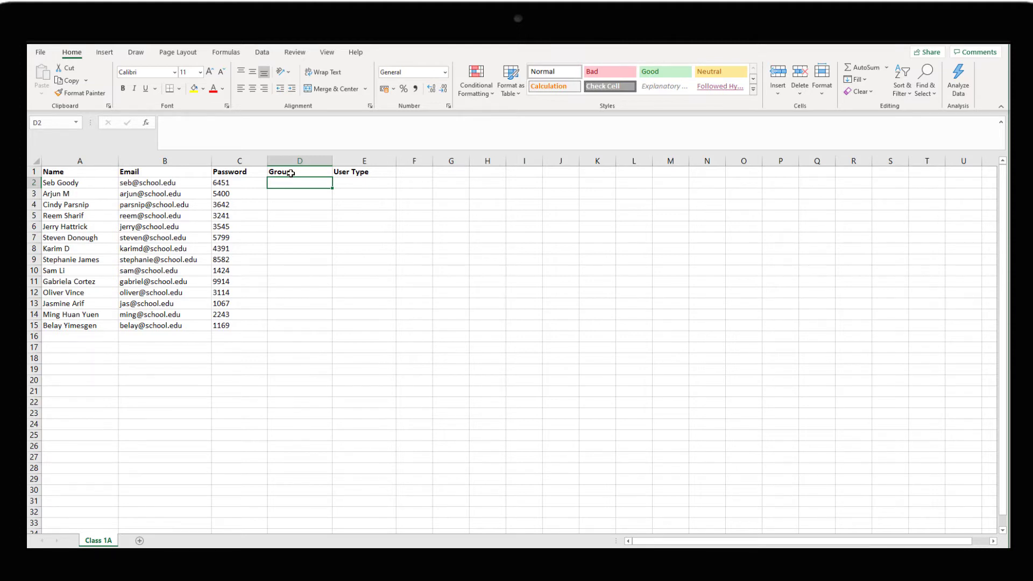
- Fill the Group column with A and B and copy Learner down column E to row 7
{"action": "left_click", "coordinate": [386, 183]}
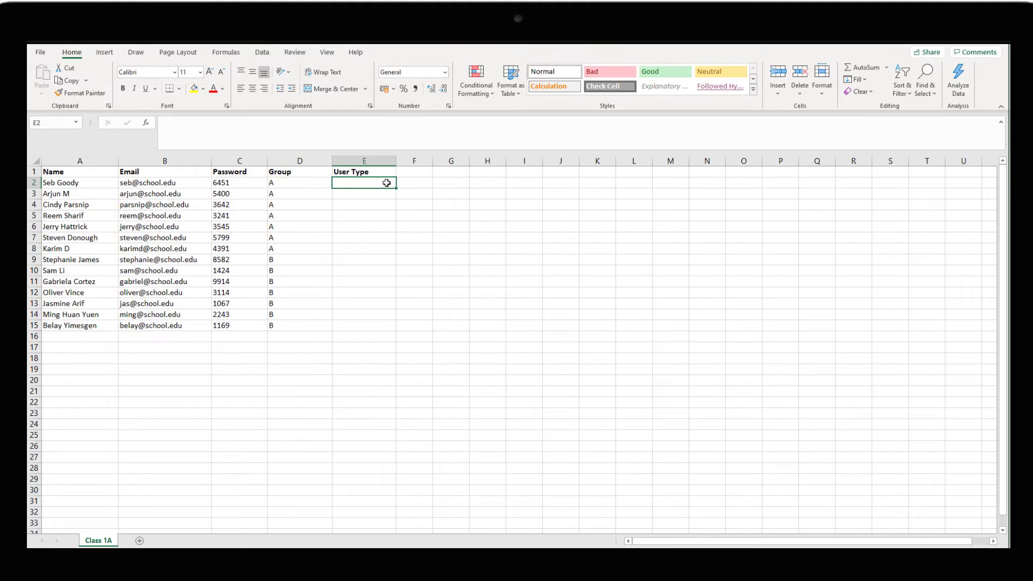
{"action": "type", "text": "Learner"}
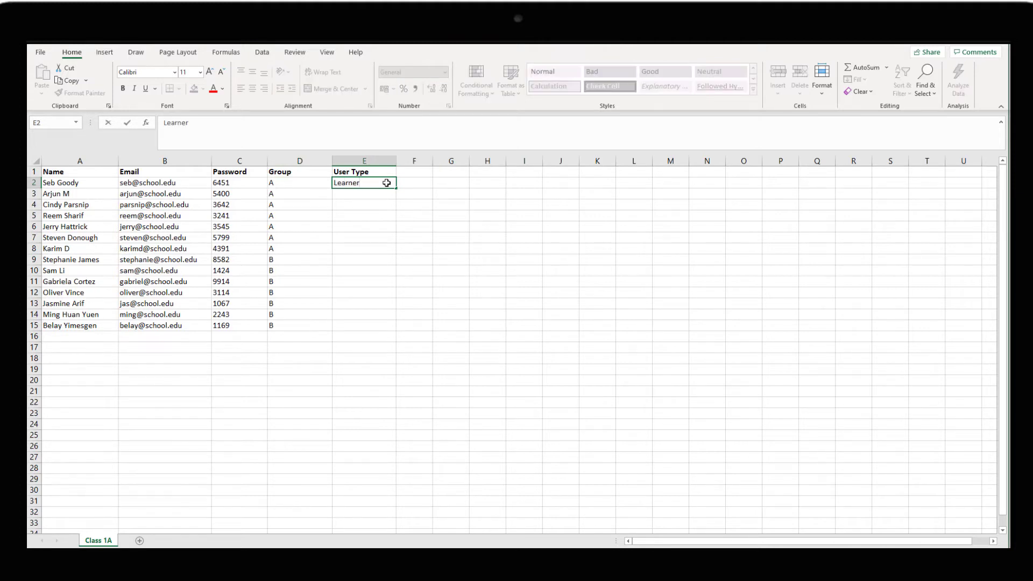
{"action": "key", "text": "Return"}
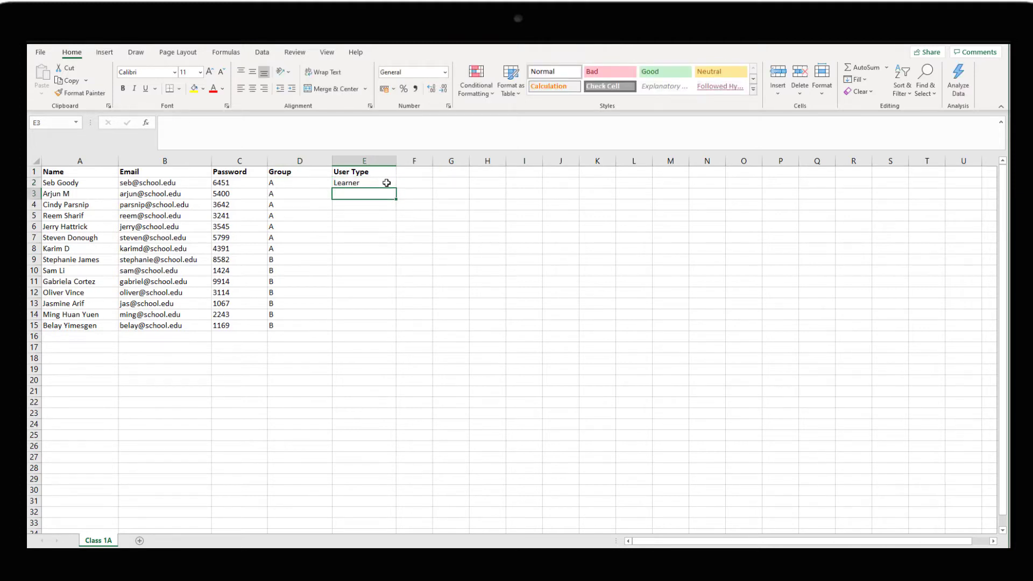
{"action": "left_click", "coordinate": [386, 183]}
{"action": "key", "text": "ctrl+c"}
{"action": "left_click_drag", "start_coordinate": [386, 183], "coordinate": [365, 315]}
{"action": "key", "text": "ctrl+v"}
{"action": "key", "text": "ctrl+v"}
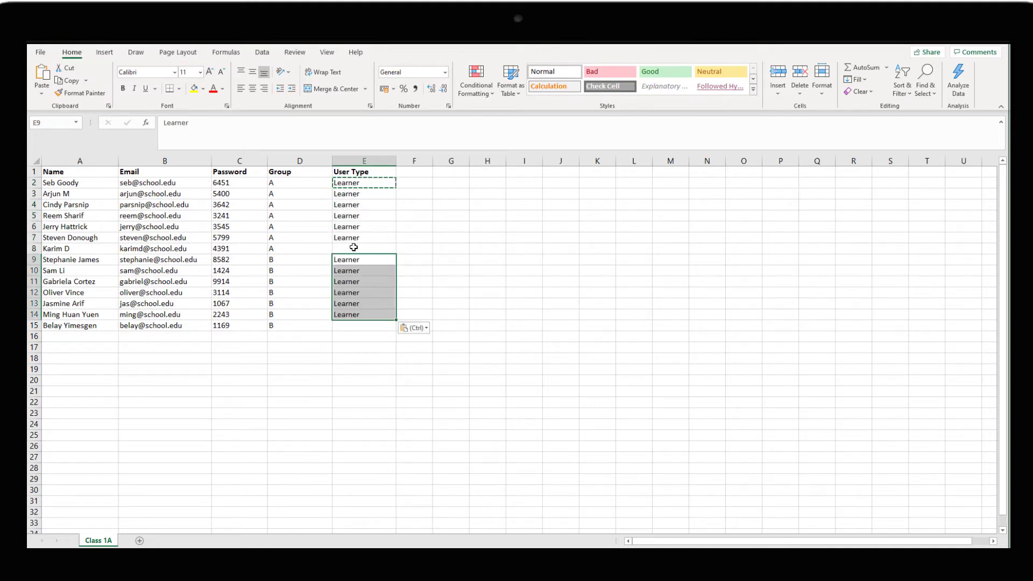
- Set E8 to Teacher and E15 to Reporter, then return to the Admin Panel's import dialog
{"action": "left_click", "coordinate": [354, 247]}
{"action": "type", "text": "Teacher"}
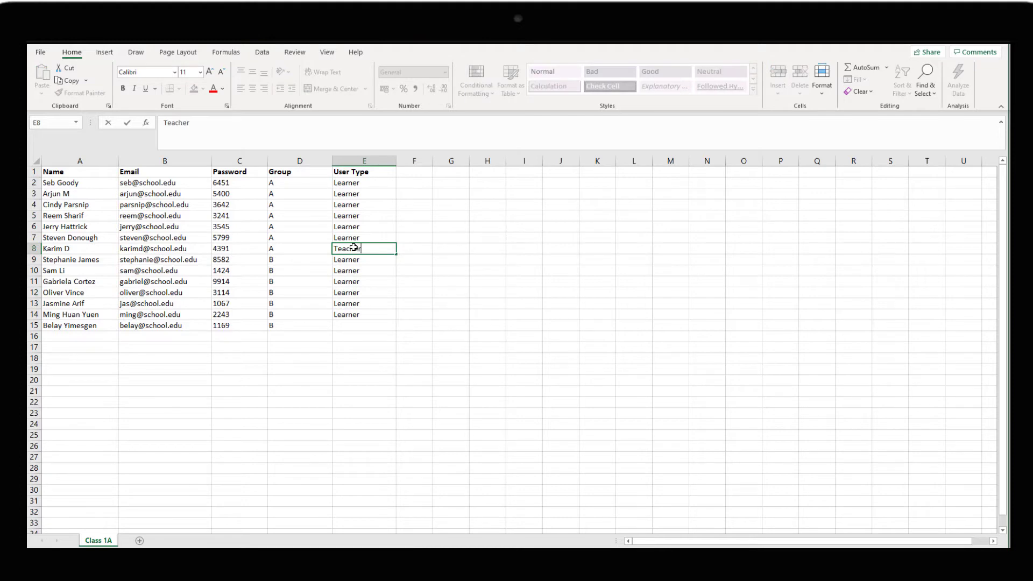
{"action": "key", "text": "Return"}
{"action": "key", "text": "ctrl+Down"}
{"action": "key", "text": "Down"}
{"action": "type", "text": "R"}
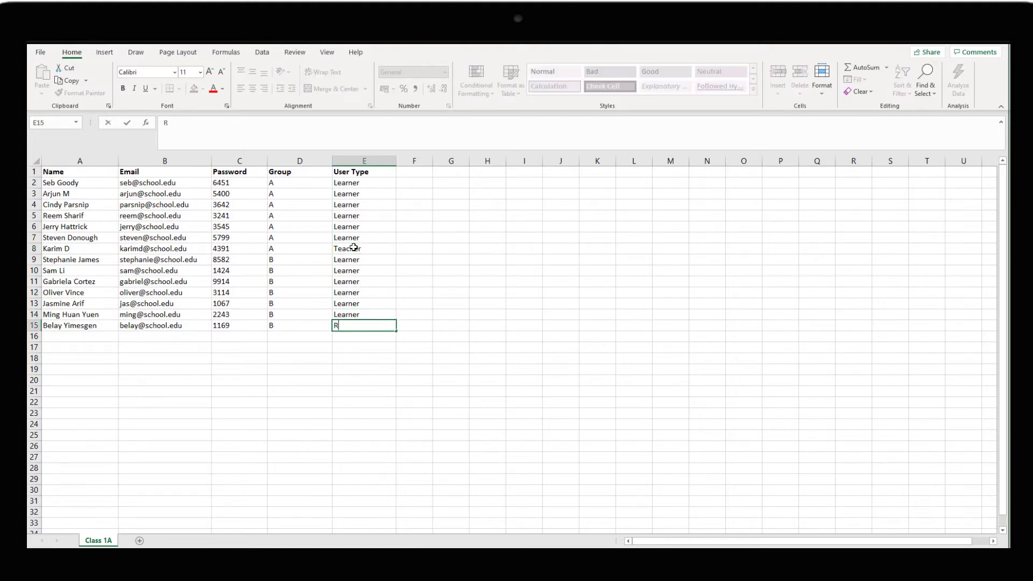
{"action": "type", "text": "eporter"}
{"action": "key", "text": "Return"}
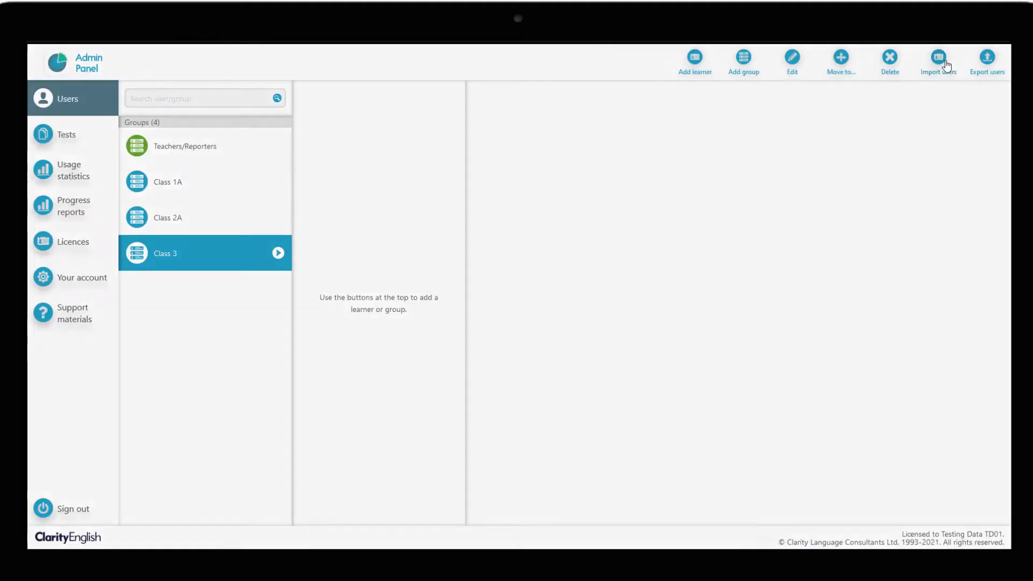
{"action": "left_click", "coordinate": [944, 62]}
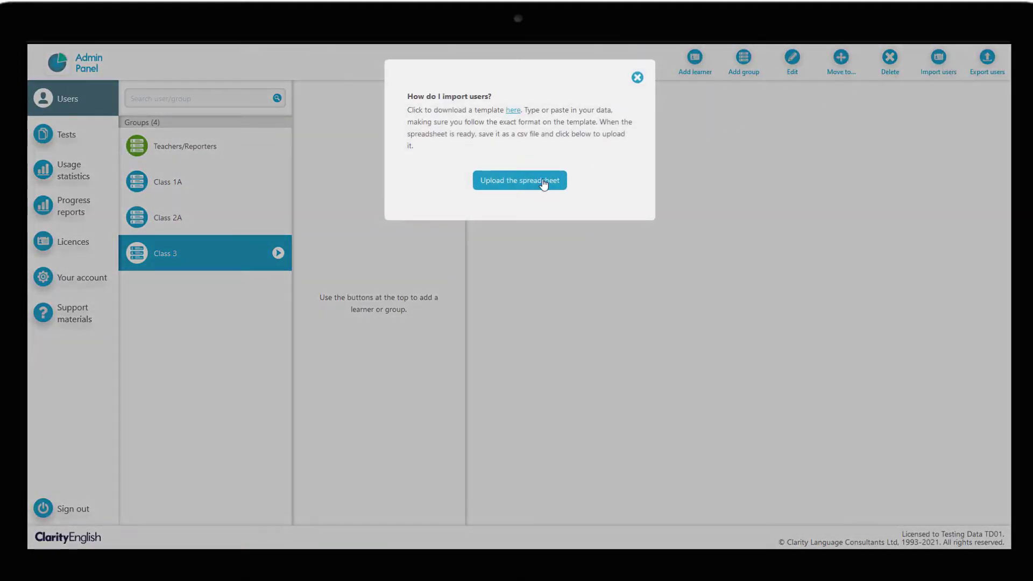
- Upload the edited spreadsheet, review the user preview, and save the users into Class 3
{"action": "left_click", "coordinate": [542, 181]}
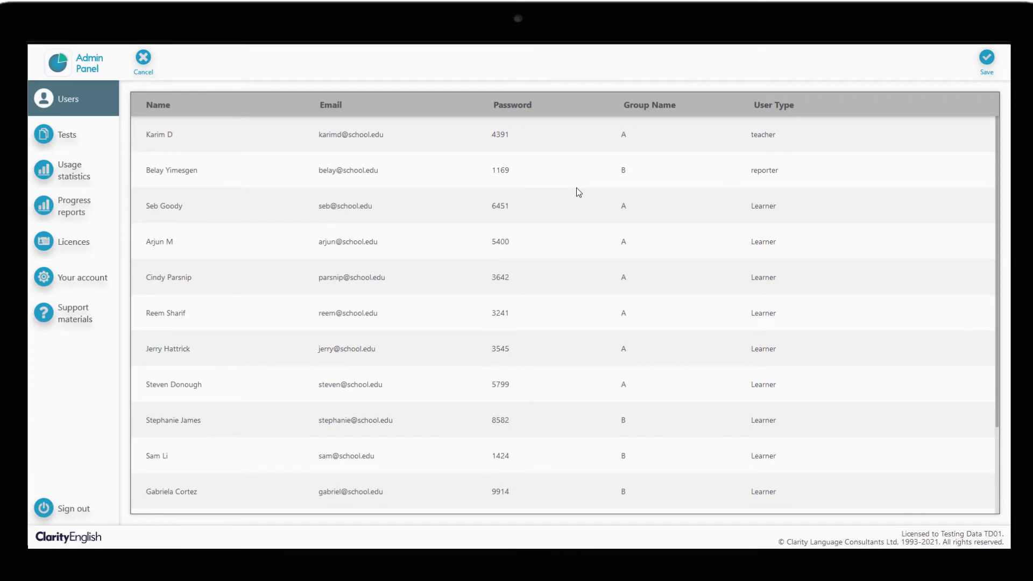
{"action": "scroll", "coordinate": [578, 192], "scroll_direction": "down", "scroll_amount": 3}
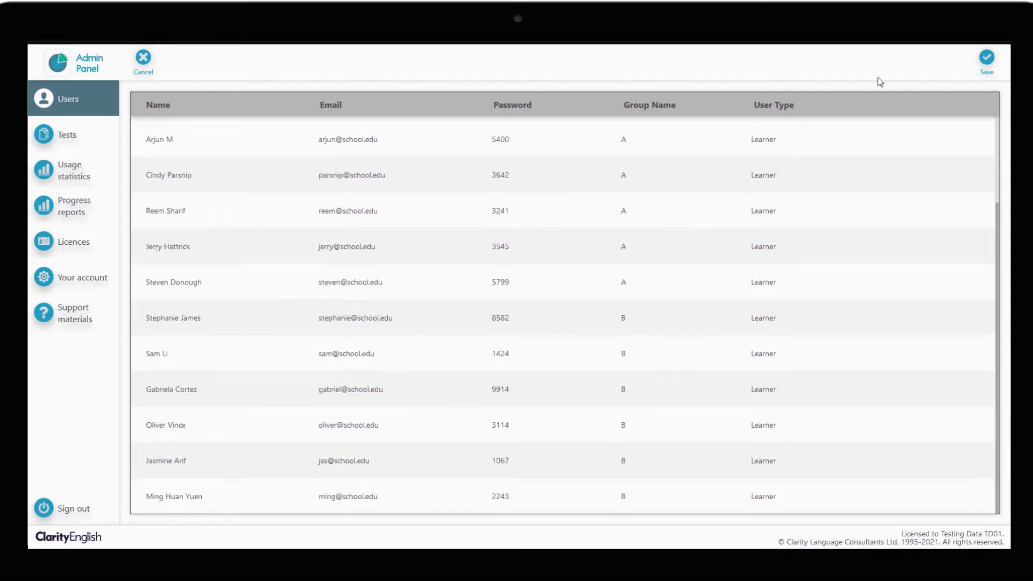
{"action": "left_click", "coordinate": [975, 58]}
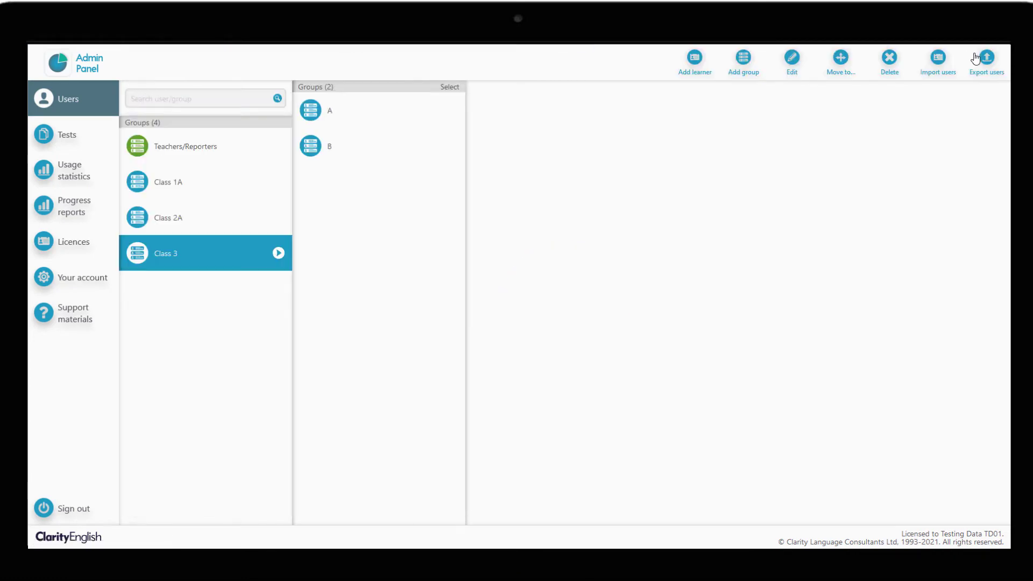
- Check the learners in groups A and B, then list the teachers and reporters
{"action": "left_click", "coordinate": [418, 117]}
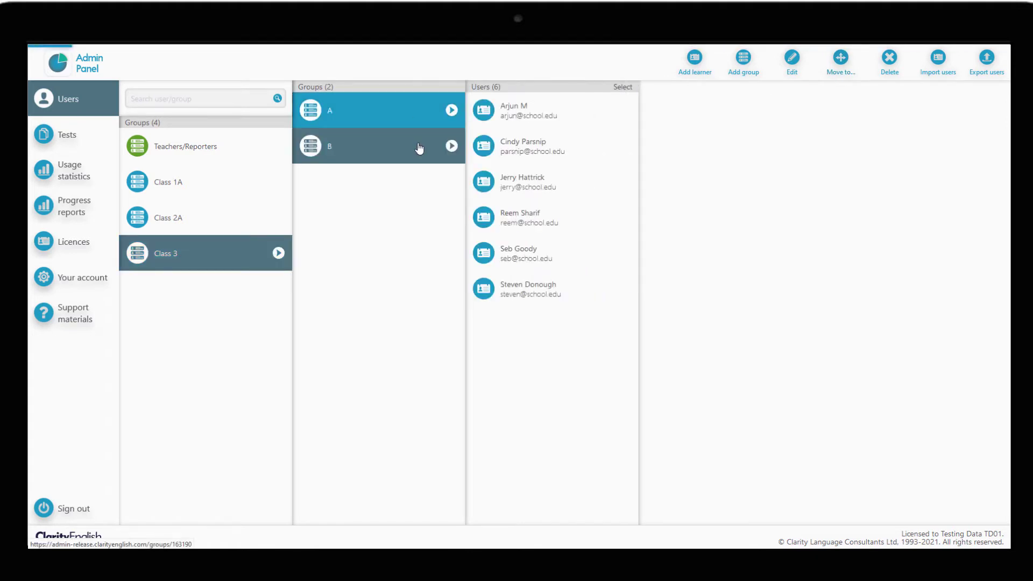
{"action": "left_click", "coordinate": [418, 150]}
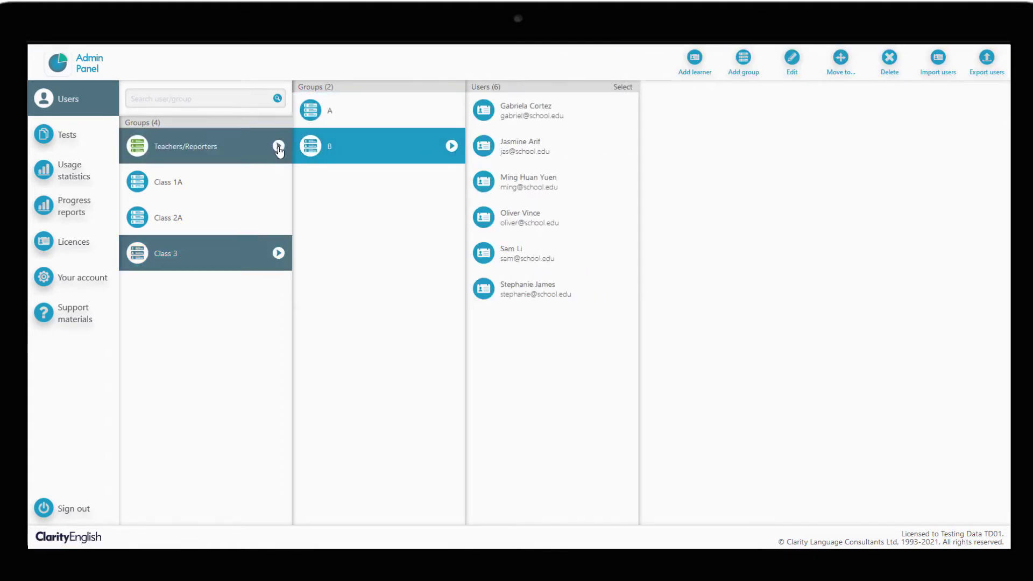
{"action": "left_click", "coordinate": [249, 152]}
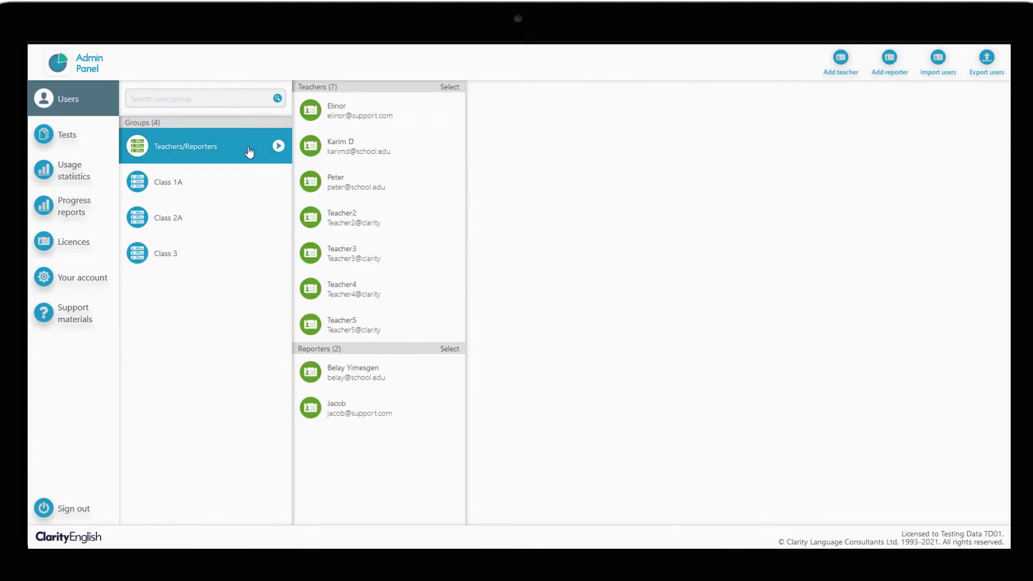
- Confirm an imported teacher and reporter both manage Class 3 with groups A and B
{"action": "left_click", "coordinate": [326, 153]}
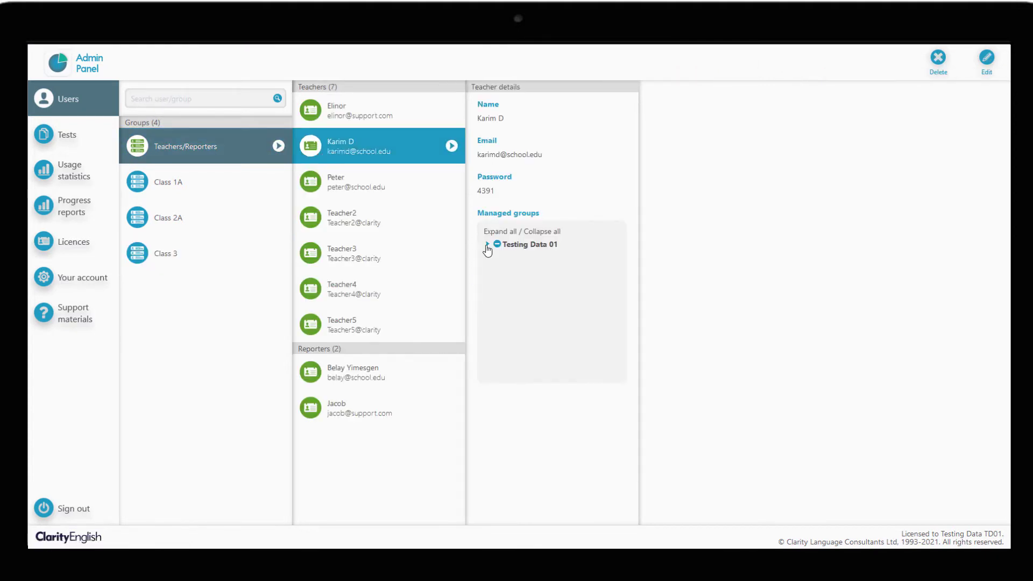
{"action": "left_click", "coordinate": [487, 245]}
{"action": "left_click", "coordinate": [497, 287]}
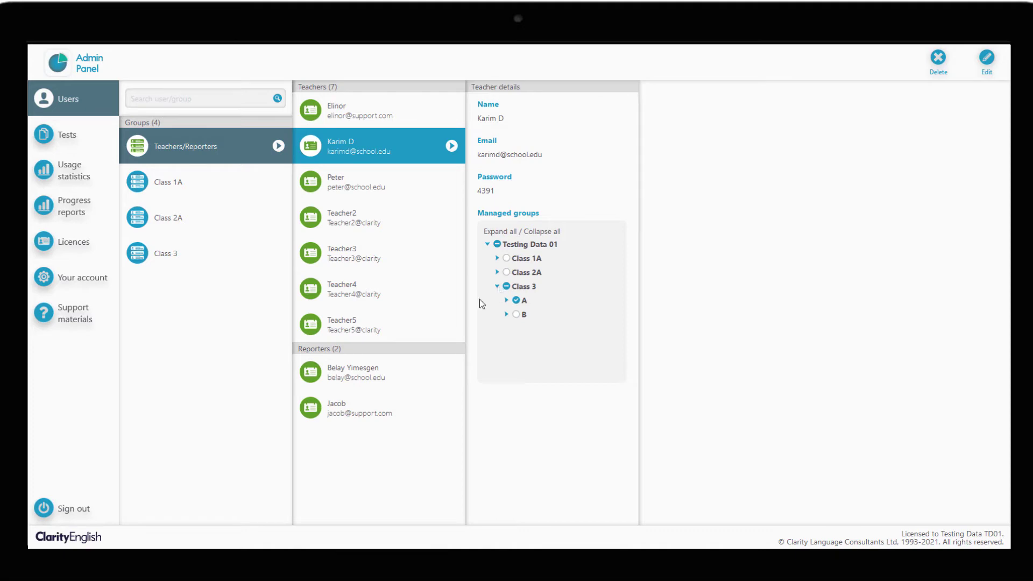
{"action": "left_click", "coordinate": [428, 376]}
{"action": "left_click", "coordinate": [487, 245]}
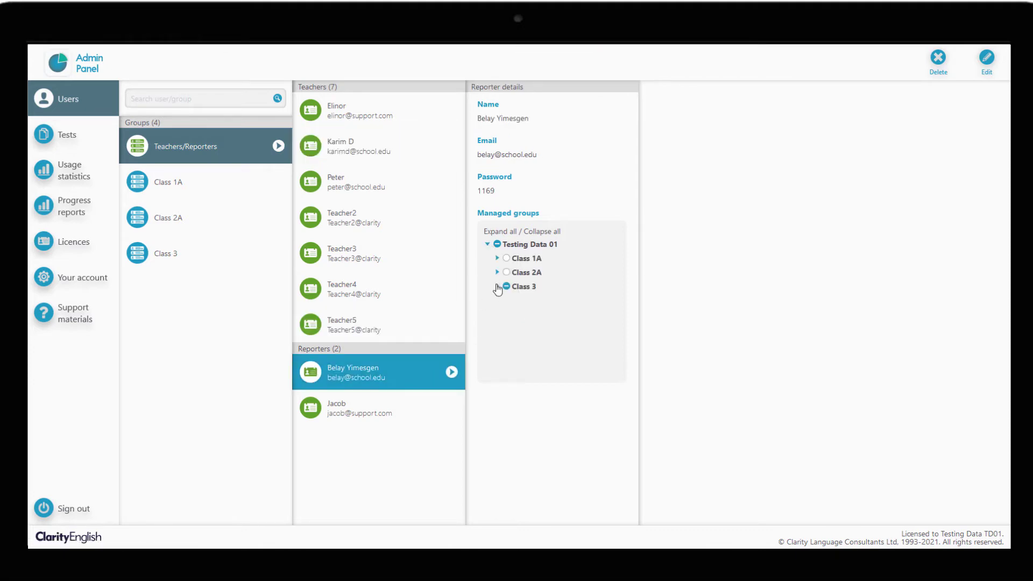
{"action": "left_click", "coordinate": [497, 287]}
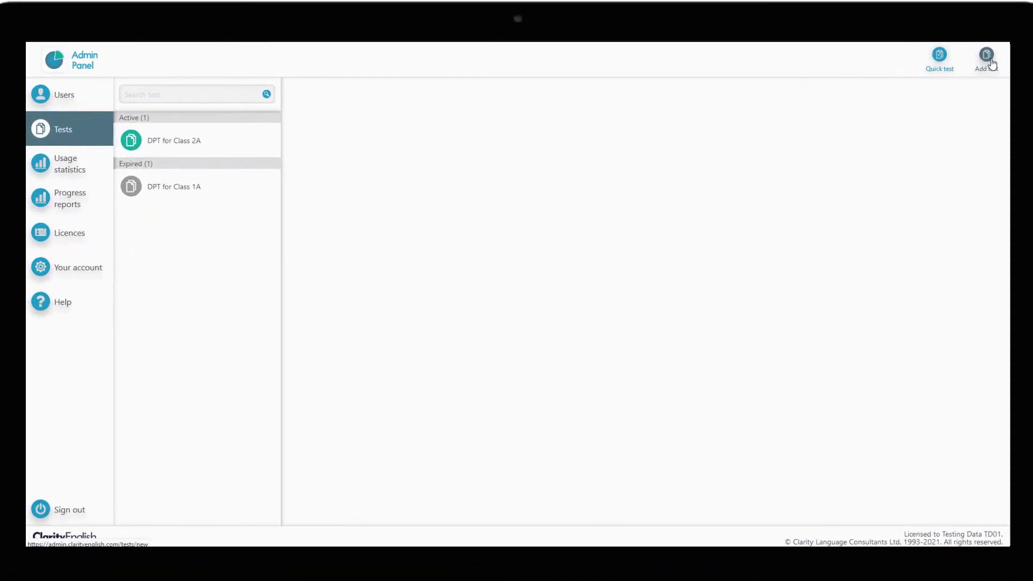
- Add a new test with English instructions and a CEFR cross-referenced to IELTS certificate
{"action": "left_click", "coordinate": [992, 64]}
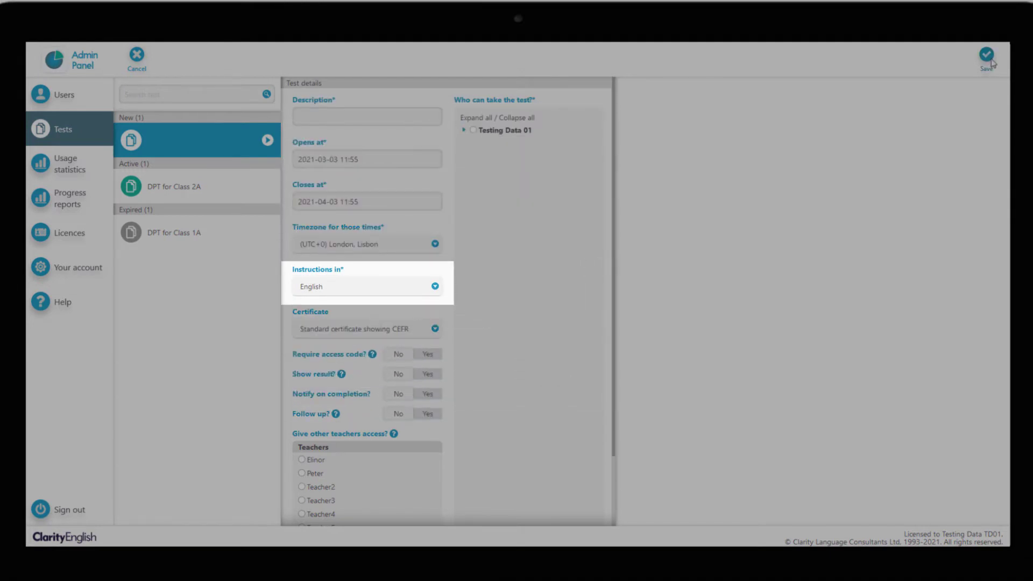
{"action": "left_click", "coordinate": [435, 287]}
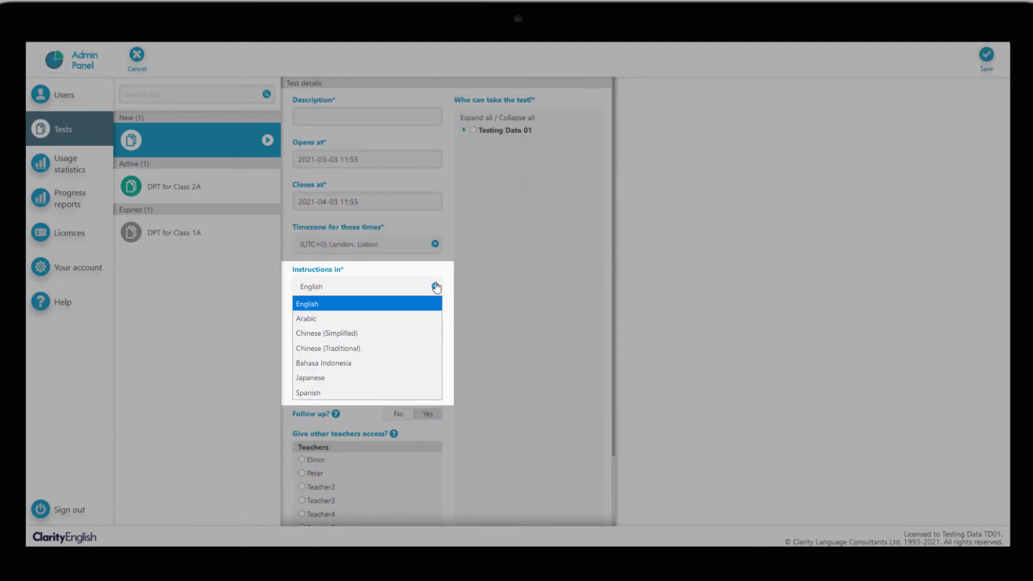
{"action": "left_click", "coordinate": [435, 302]}
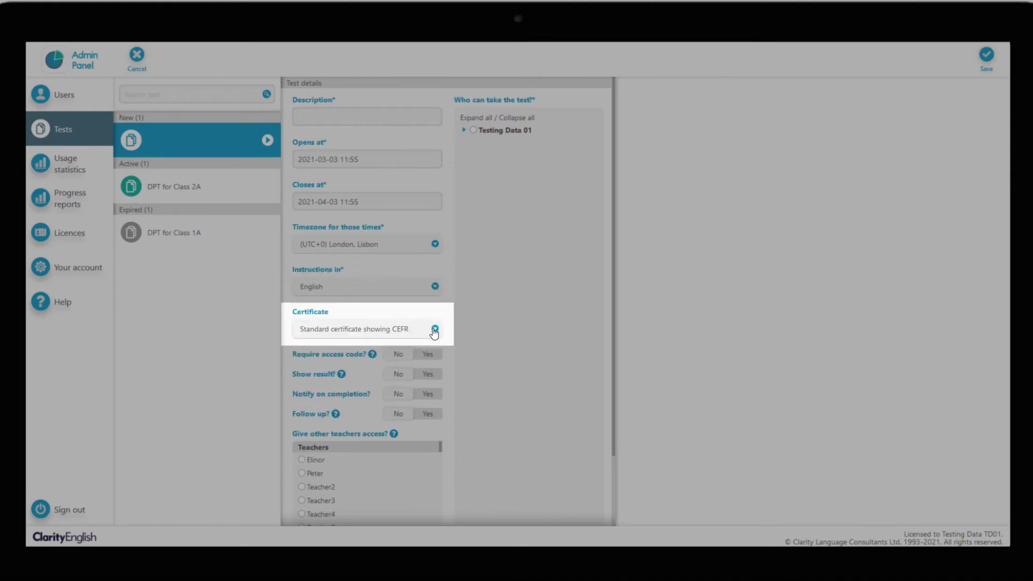
{"action": "left_click", "coordinate": [434, 330]}
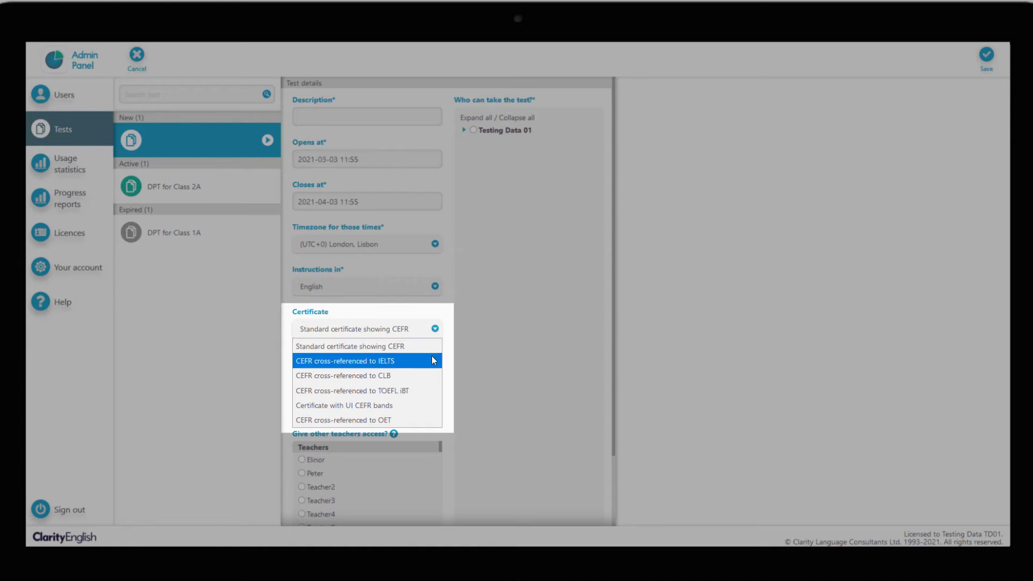
{"action": "left_click", "coordinate": [431, 360]}
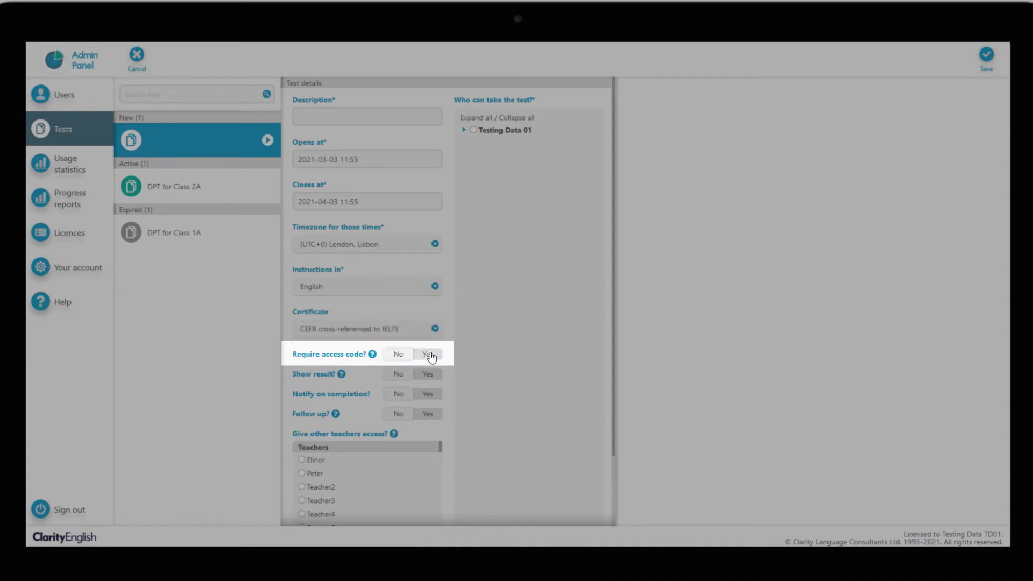
- Require and enter a test access code, show results, and enable completion notifications
{"action": "left_click", "coordinate": [429, 354]}
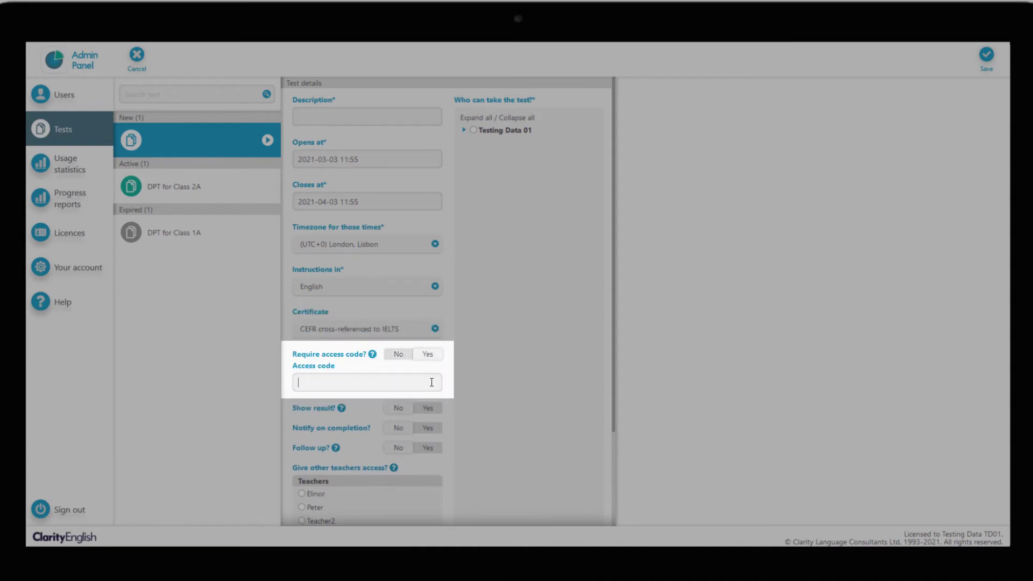
{"action": "left_click", "coordinate": [431, 382]}
{"action": "left_click", "coordinate": [430, 410]}
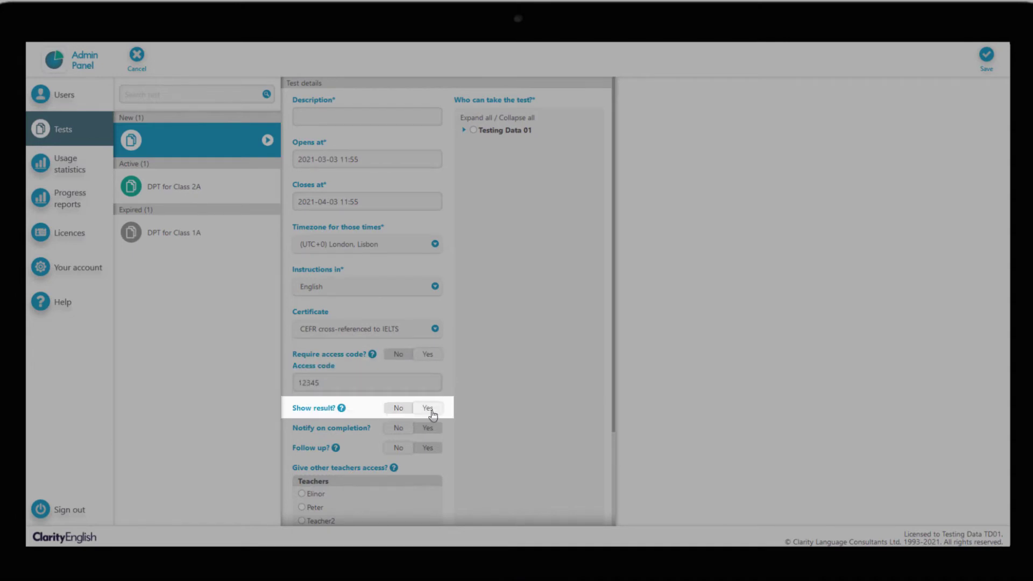
{"action": "left_click", "coordinate": [430, 428]}
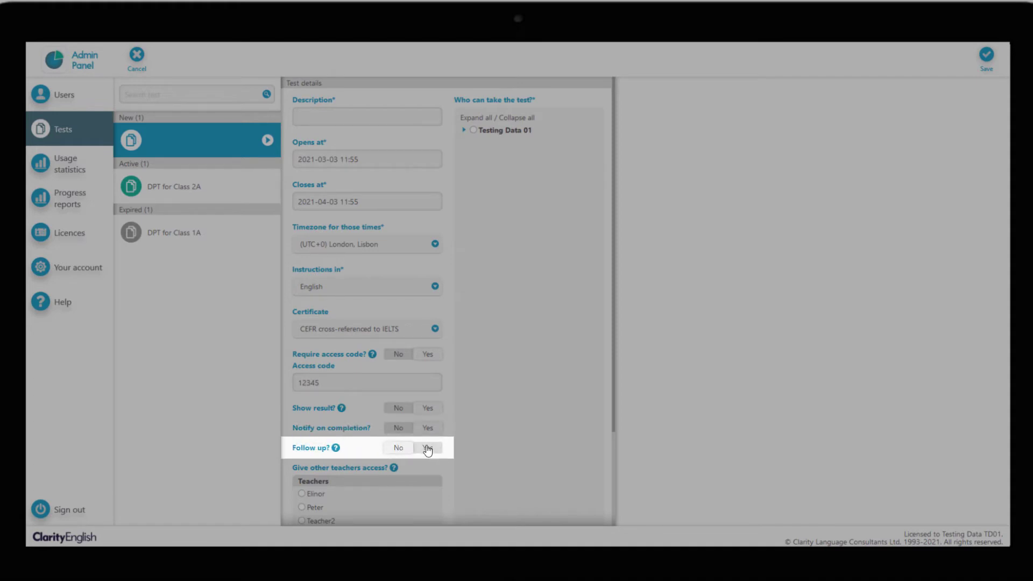
{"action": "left_click", "coordinate": [428, 448]}
{"action": "scroll", "coordinate": [428, 450], "scroll_direction": "down", "scroll_amount": 1}
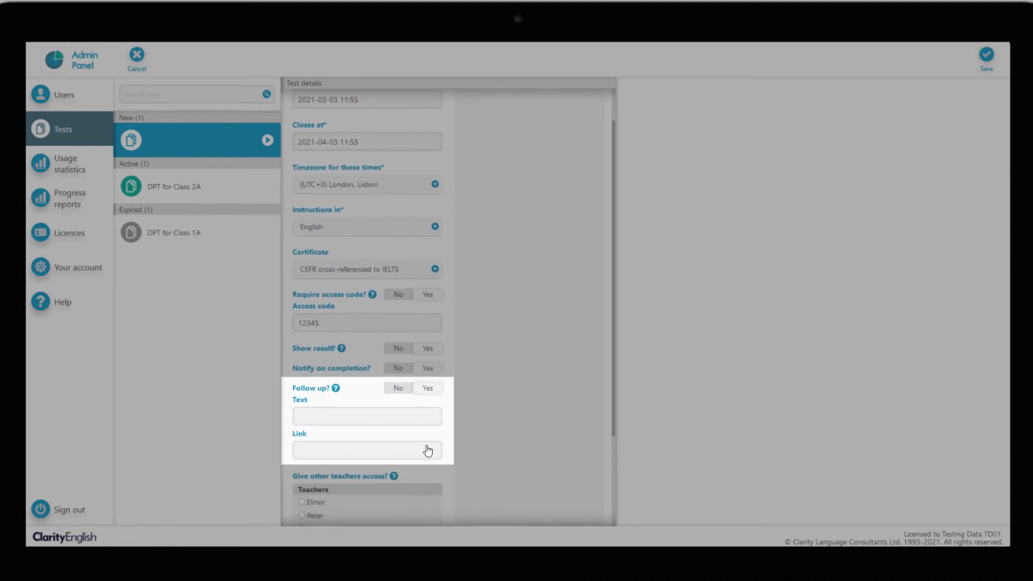
{"action": "left_click", "coordinate": [419, 420]}
{"action": "type", "text": "Please complete this writing taskwww.writi"}
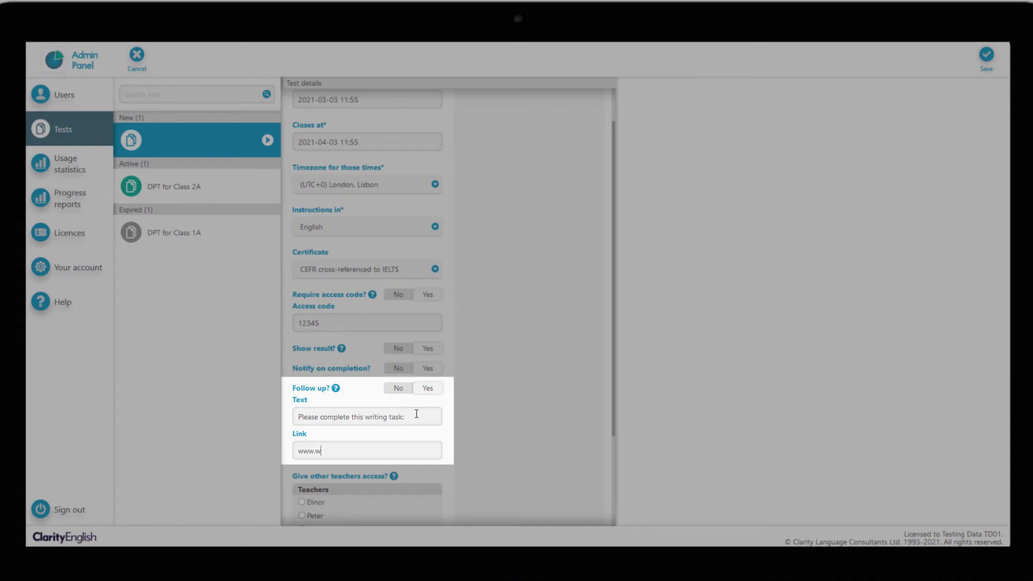
{"action": "type", "text": "ngtask.com"}
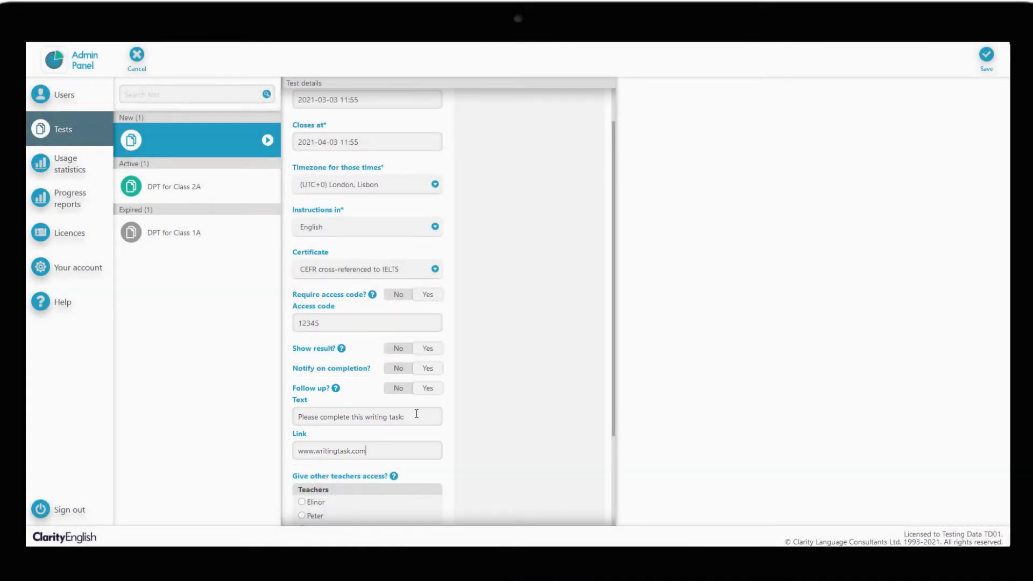
{"action": "left_click", "coordinate": [994, 69]}
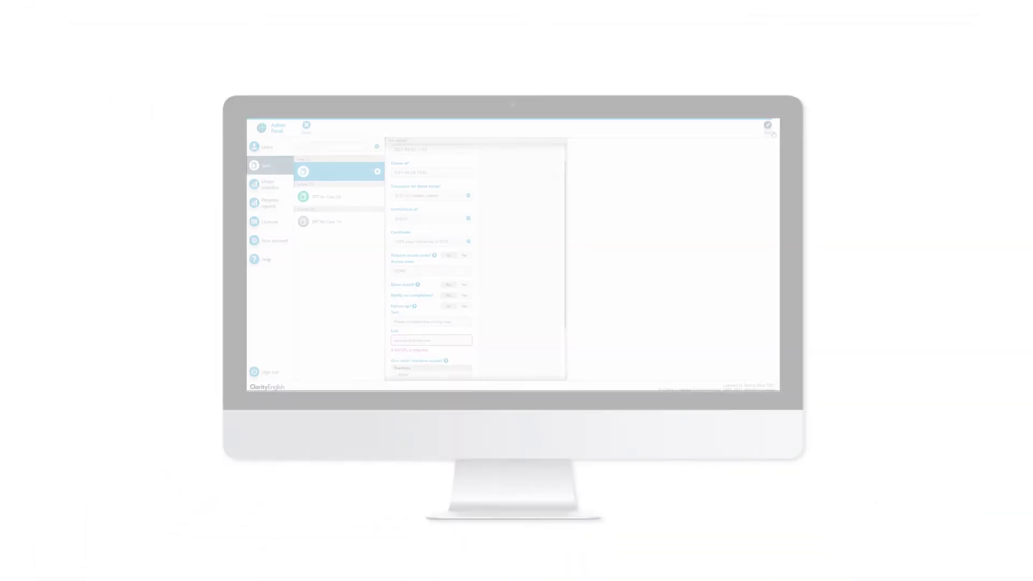